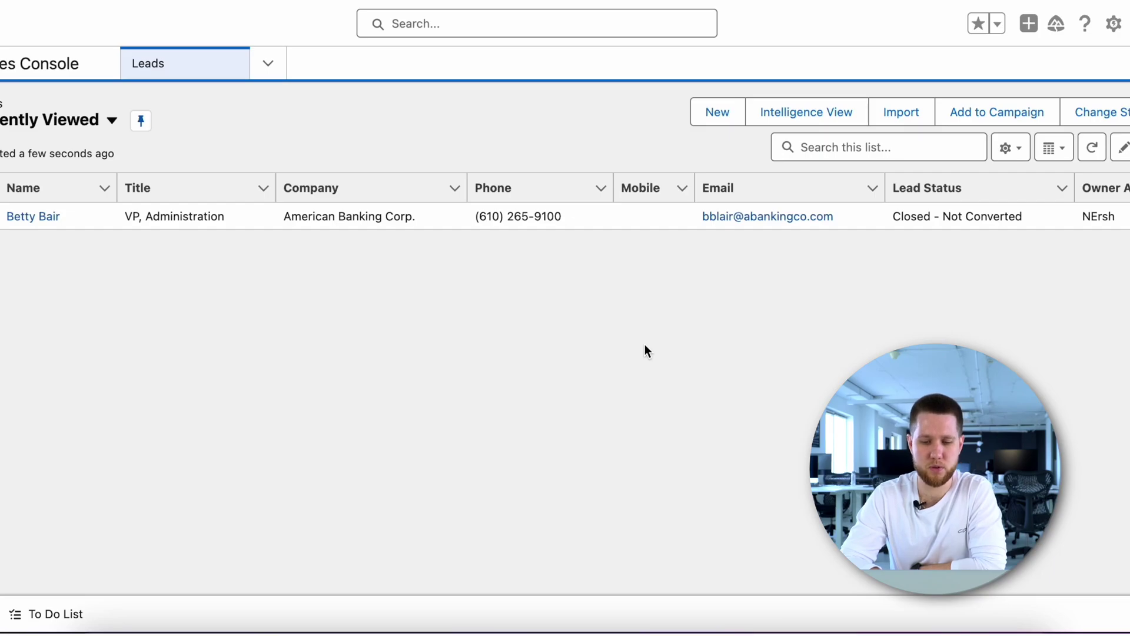
Step: Start a new lead with salutation Ms., company ENWAY and the lead's last name
click(708, 118)
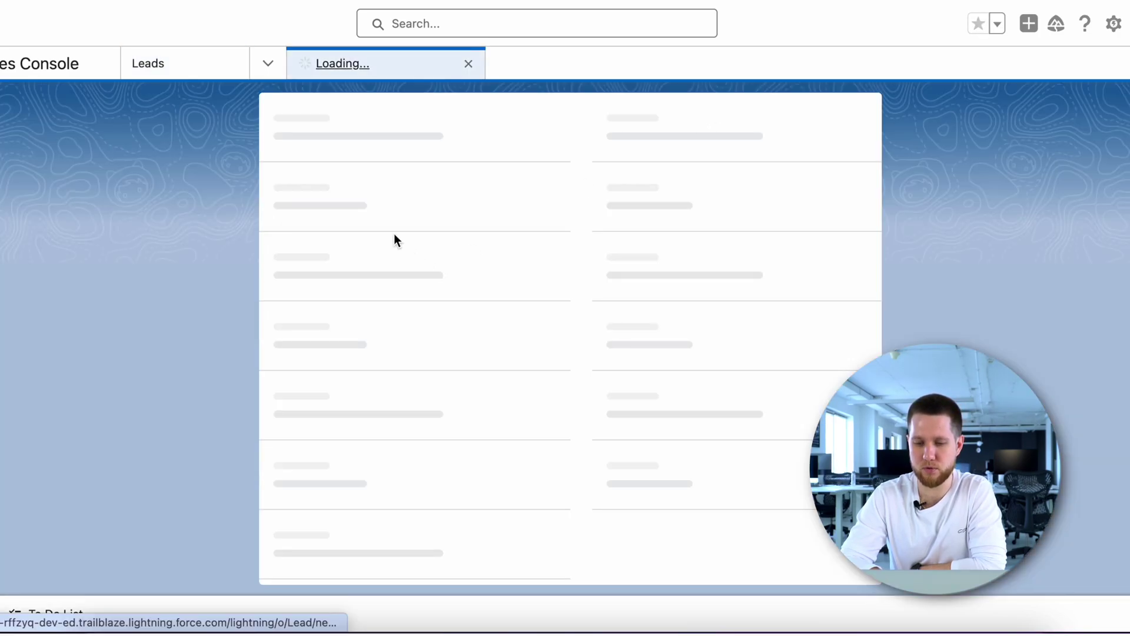
click(365, 337)
click(358, 205)
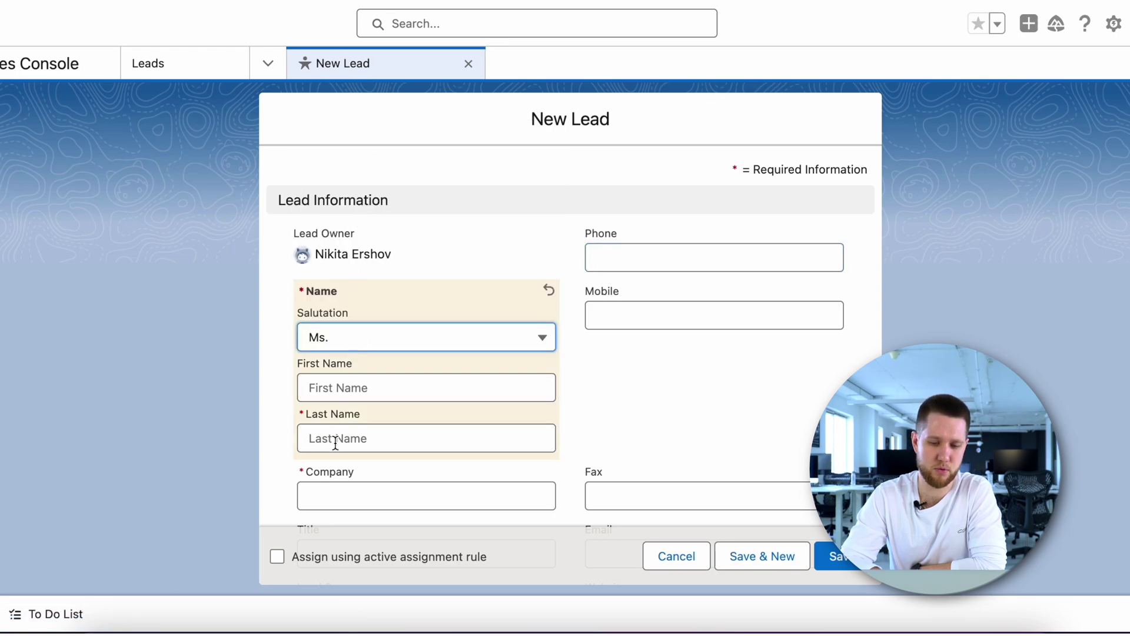
click(336, 489)
text(ENWAY)
click(335, 438)
text(Test)
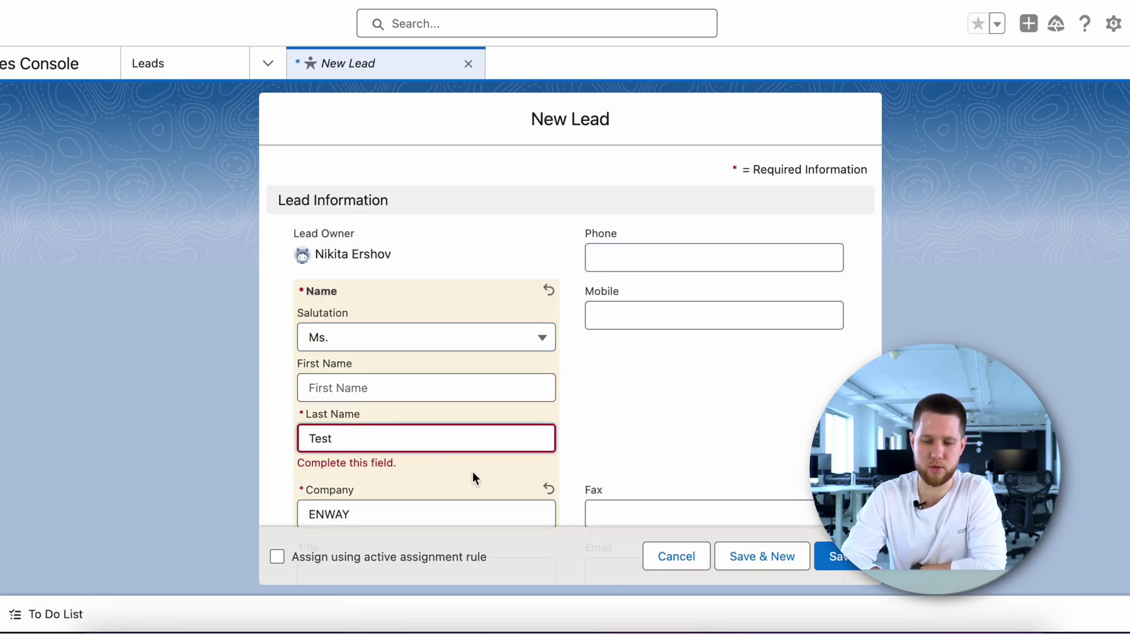
scroll(472, 472, down, 7)
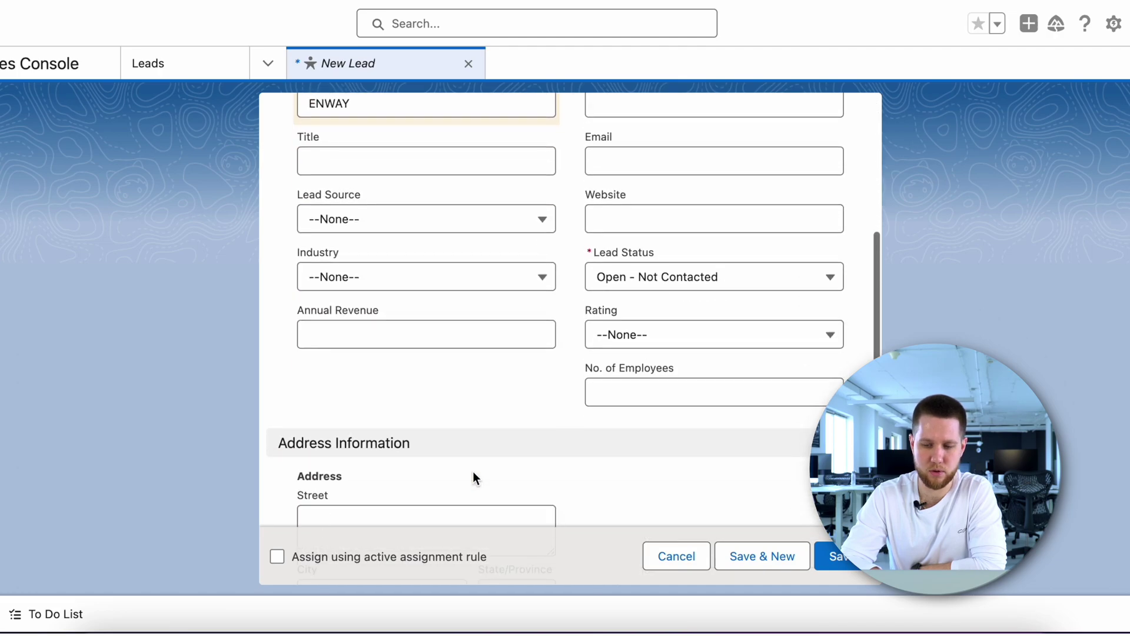
Step: Set lead source Phone Inquiry, status Open - Not Contacted, product interest GC1000 series, and save
click(422, 230)
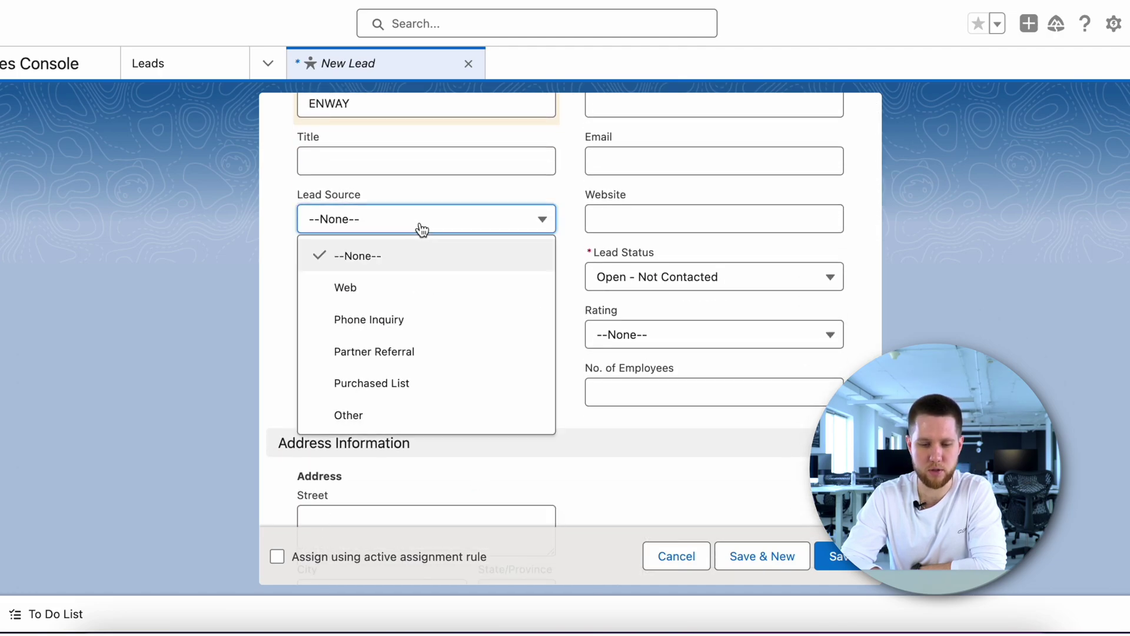
click(401, 322)
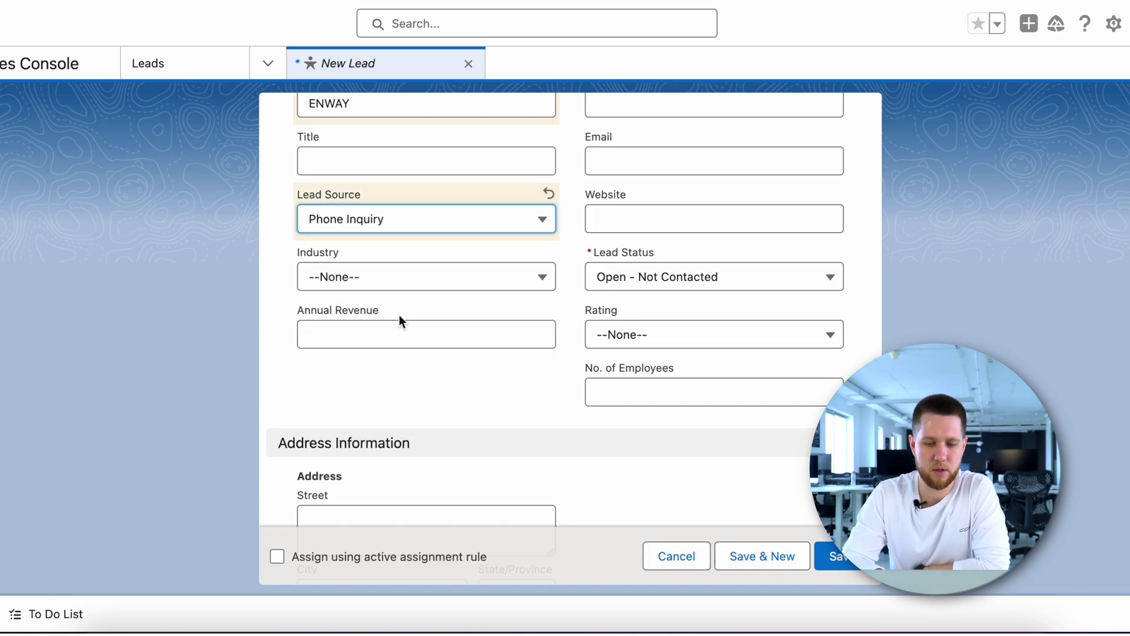
click(661, 284)
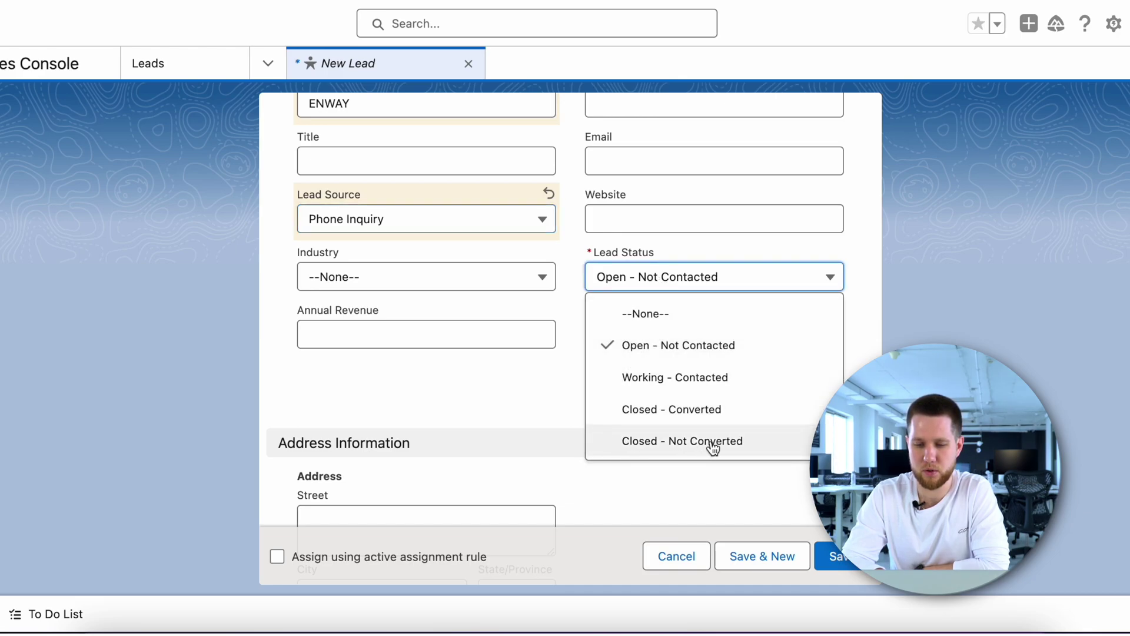
click(693, 352)
scroll(692, 350, down, 5)
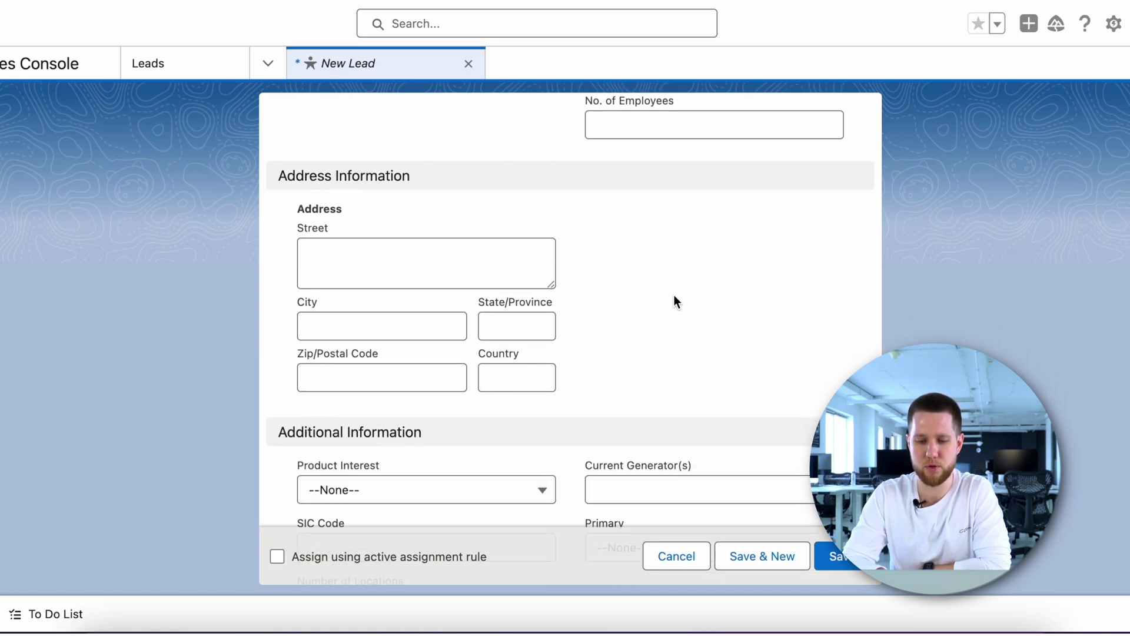
scroll(672, 290, down, 4)
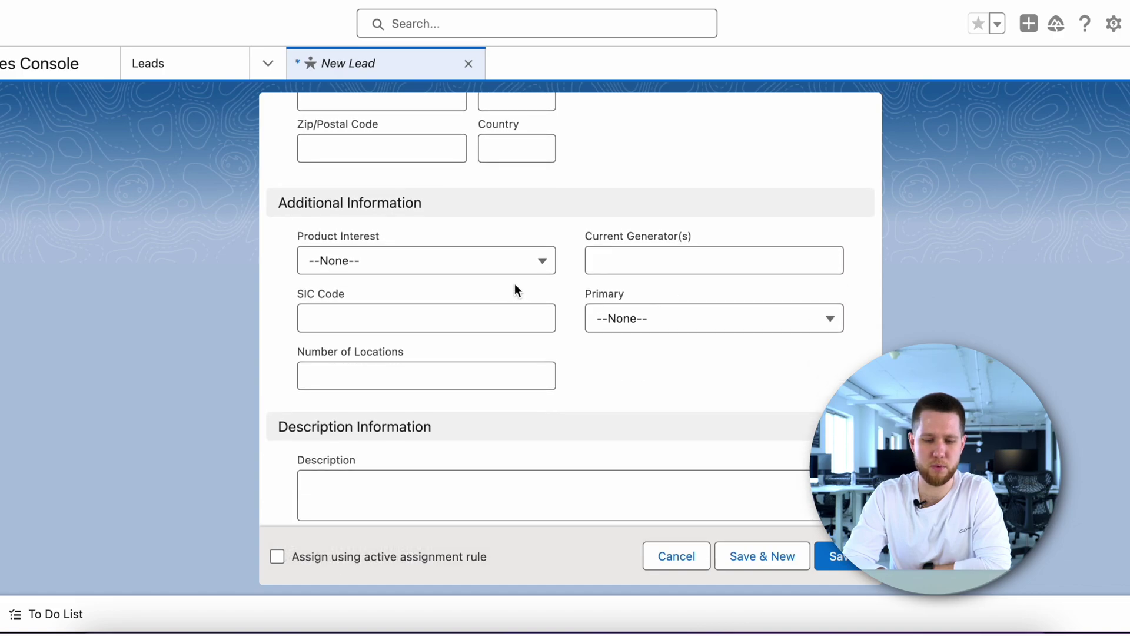
click(479, 262)
click(427, 325)
scroll(302, 381, down, 1)
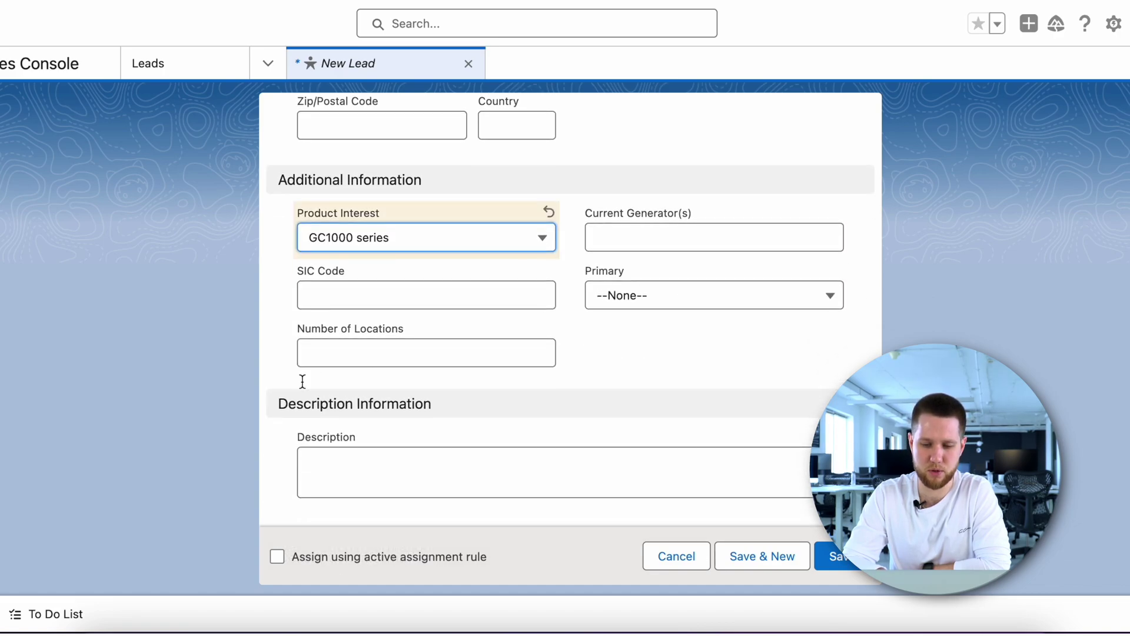
click(827, 563)
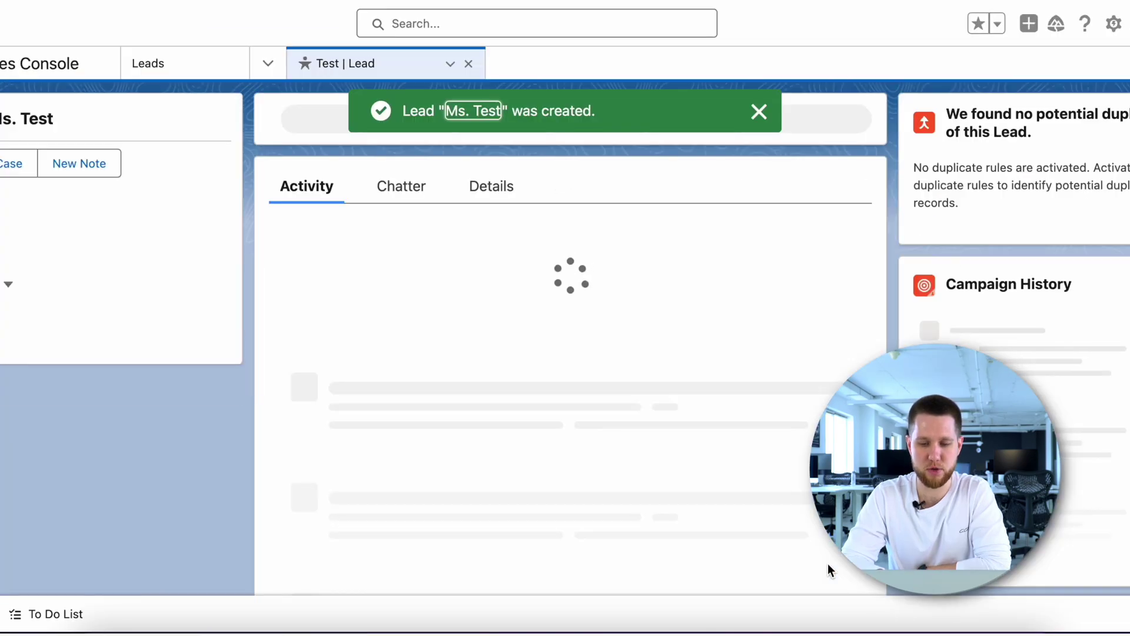
Step: Review the lead's Details fields: company ENWAY, Phone Inquiry source, Open - Not Contacted status
click(758, 113)
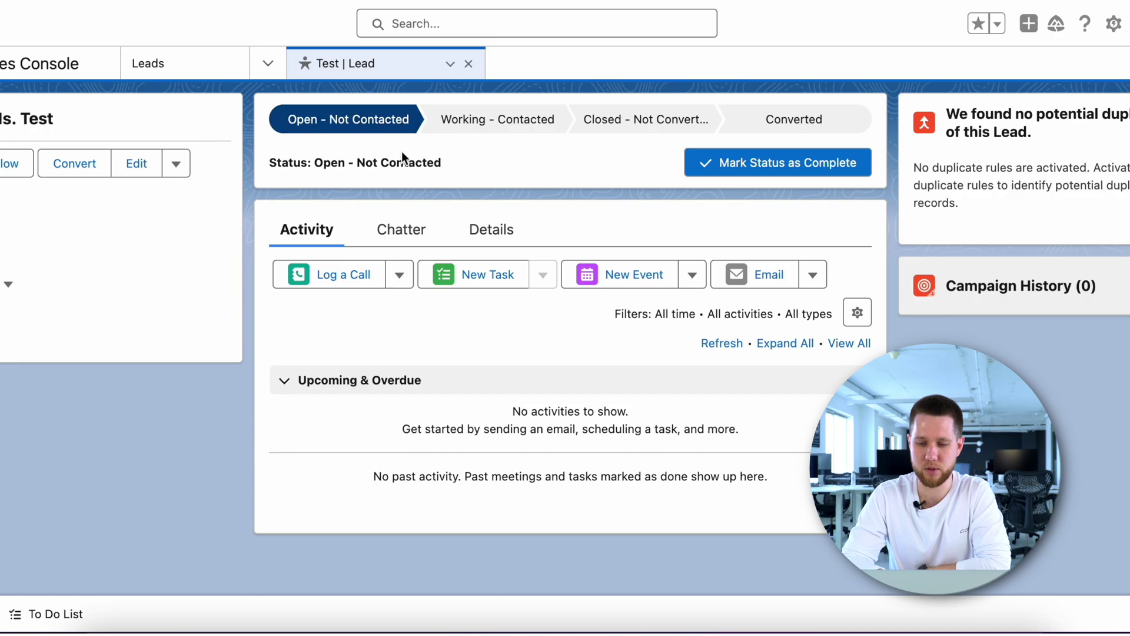
click(489, 230)
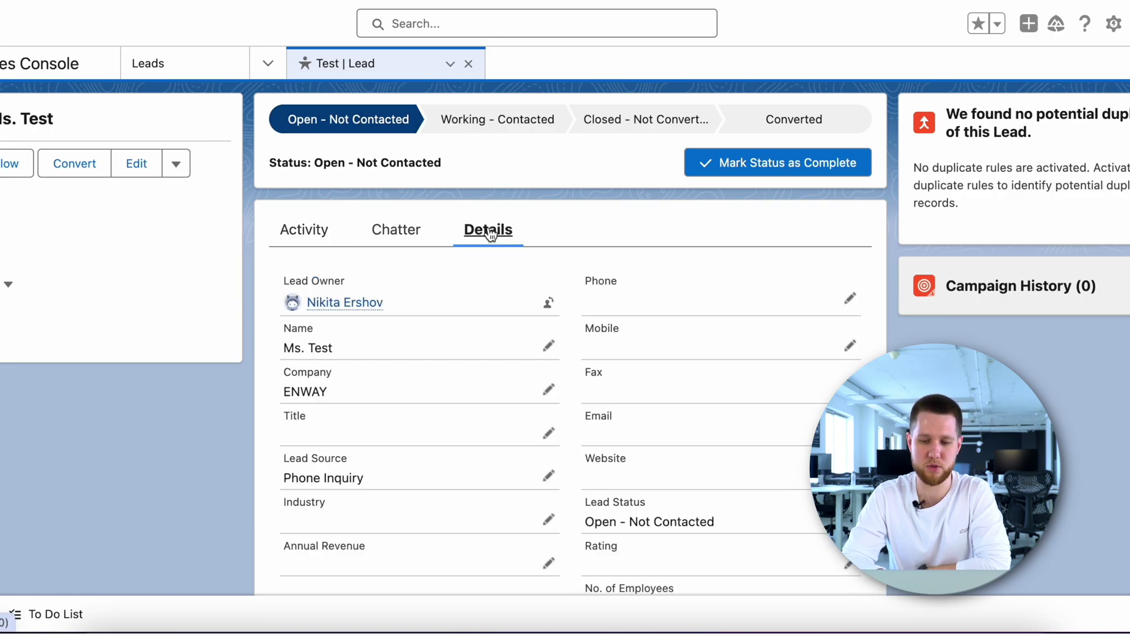
scroll(427, 312, down, 3)
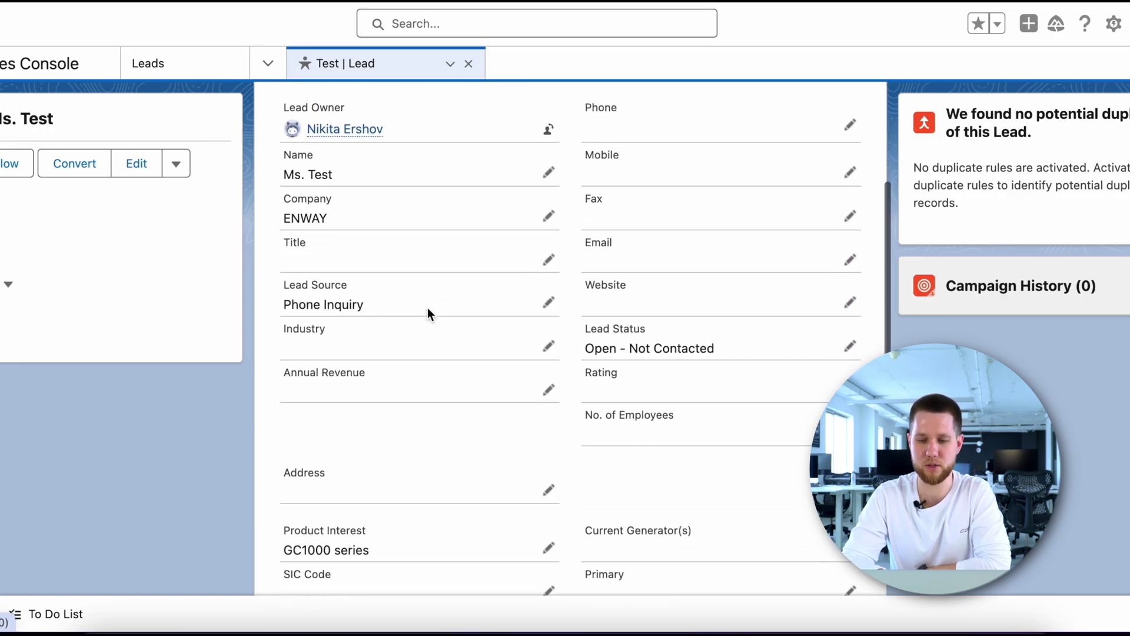
scroll(428, 307, up, 3)
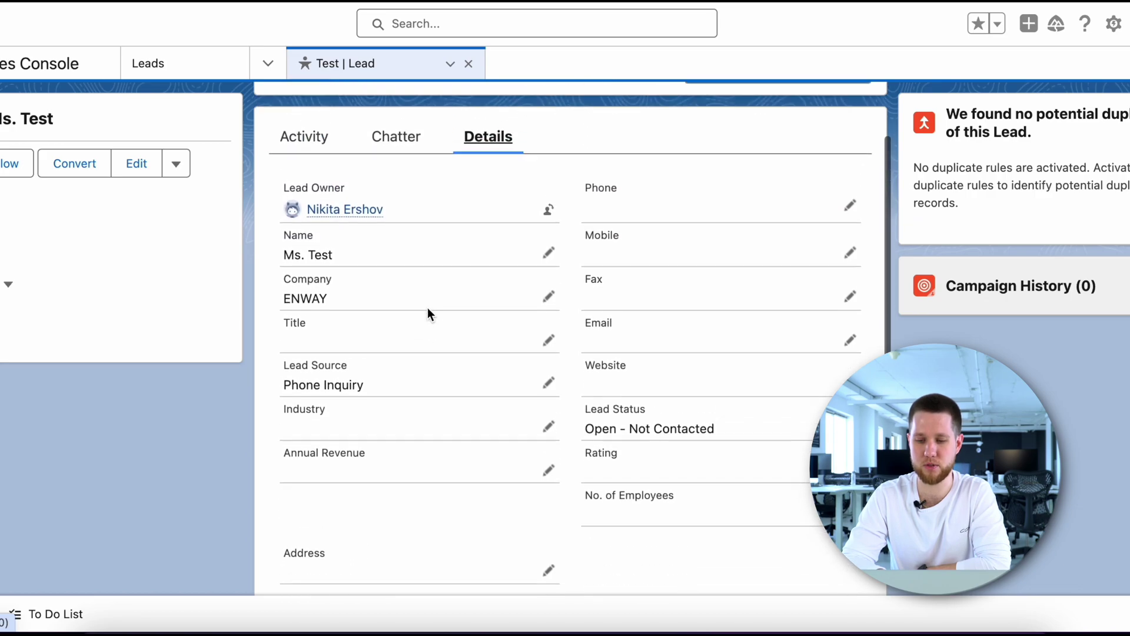
scroll(427, 308, up, 2)
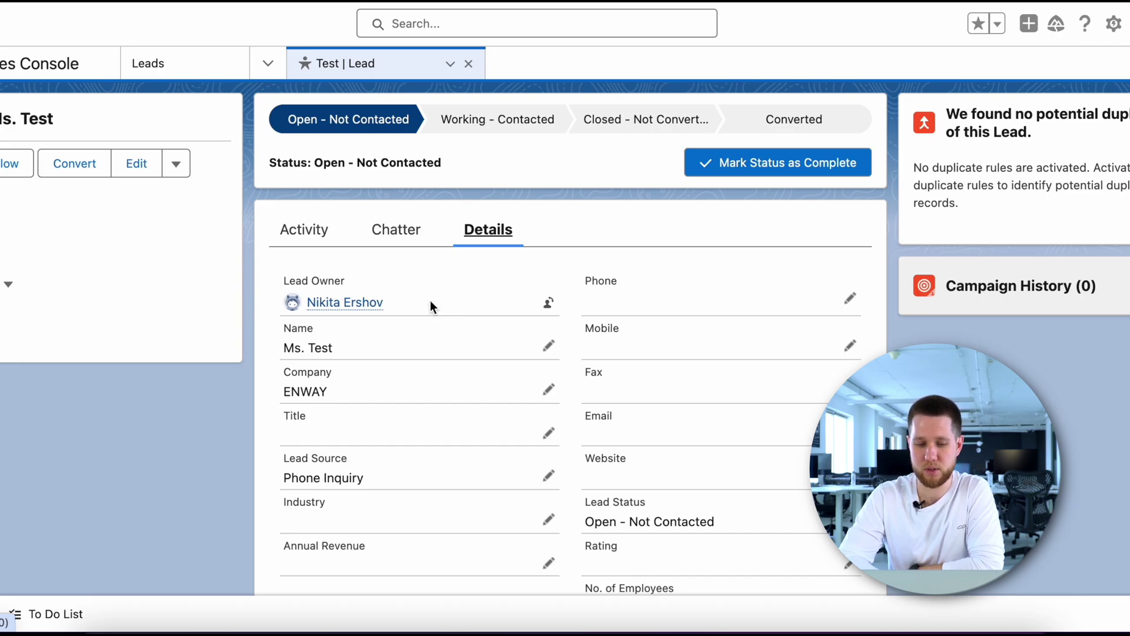
Step: Mark Working - Contacted as the lead's current status
click(484, 123)
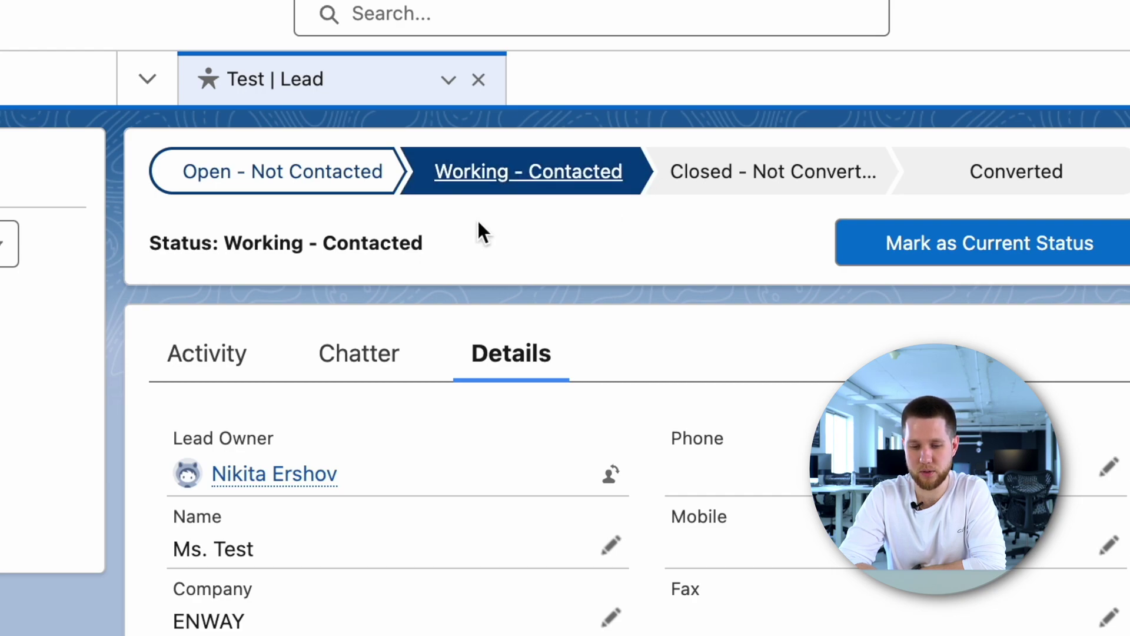
click(970, 243)
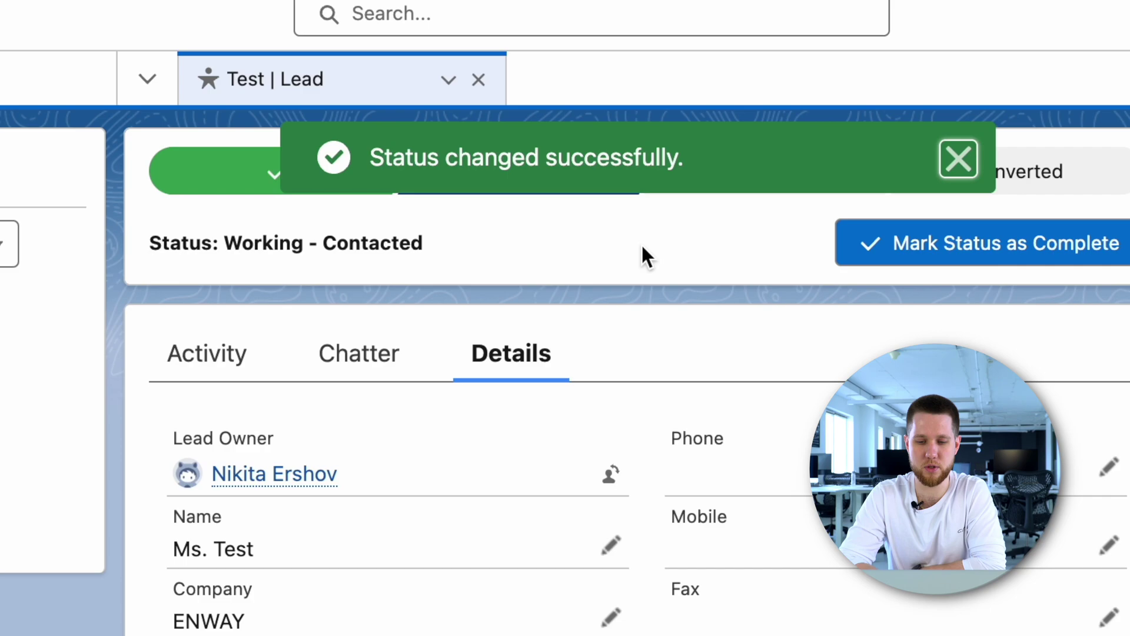
click(964, 147)
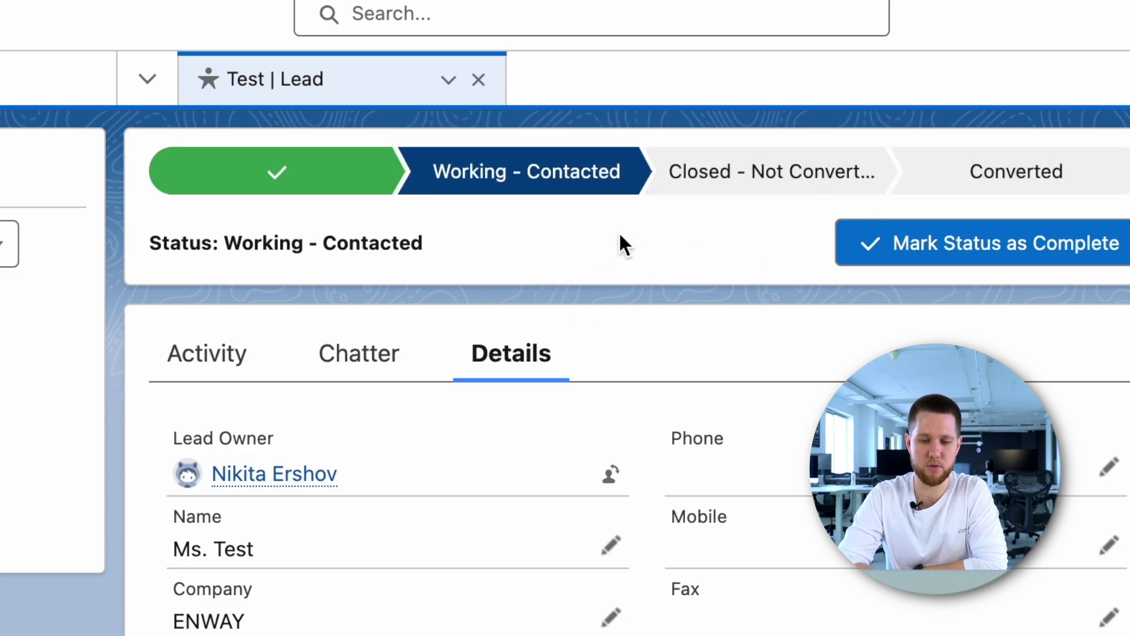
Step: Change the status to Closed - Not Converted, then select the Converted stage
click(734, 189)
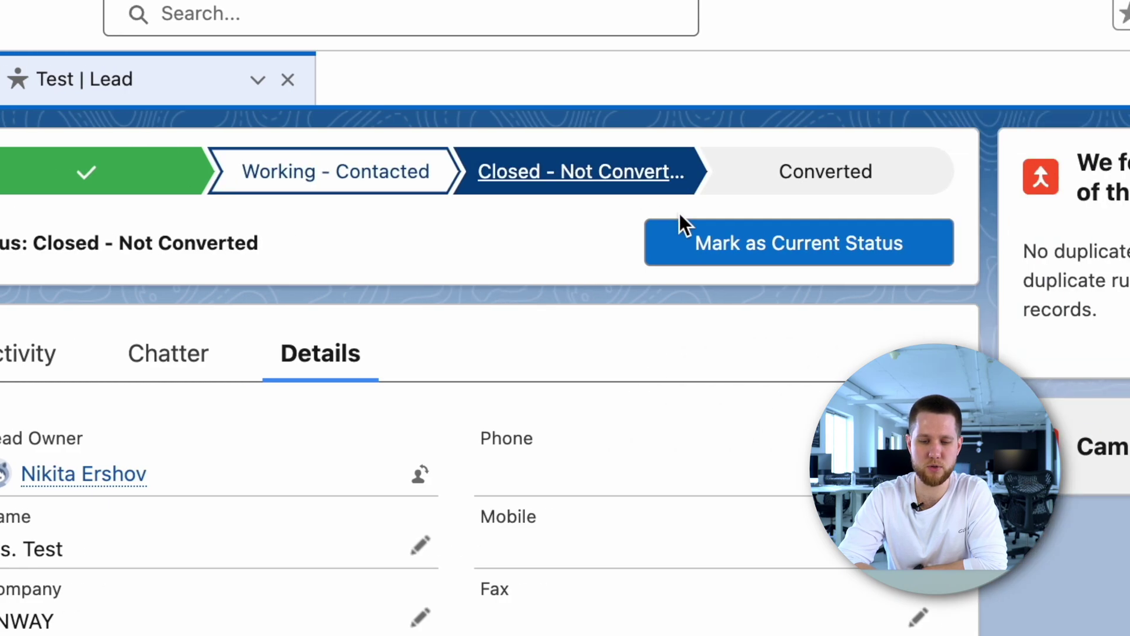
click(728, 252)
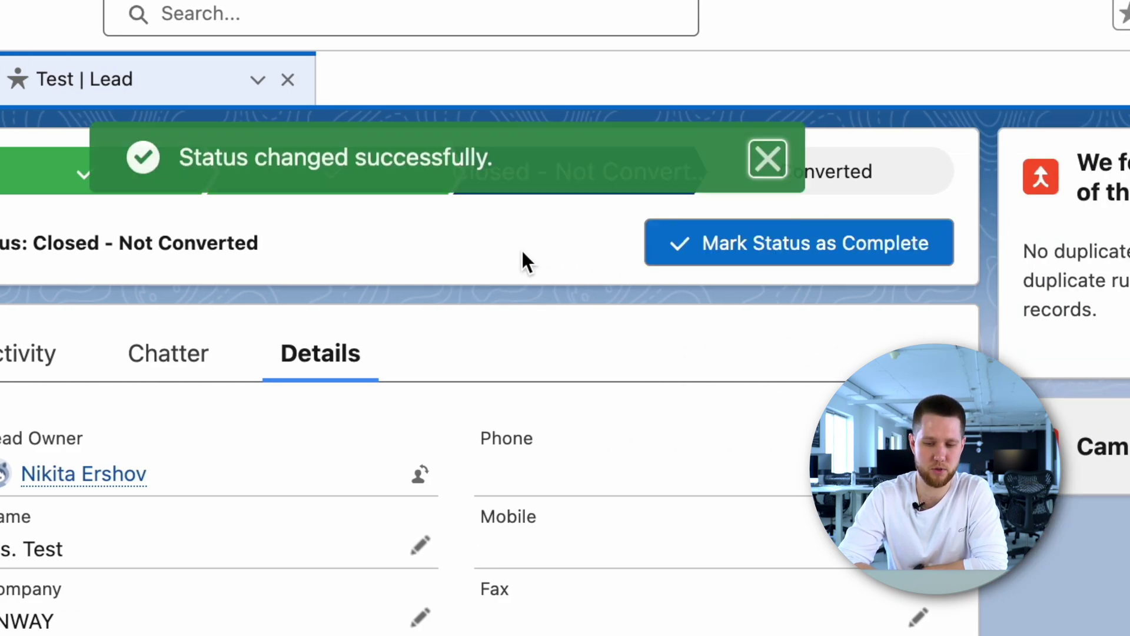
click(767, 160)
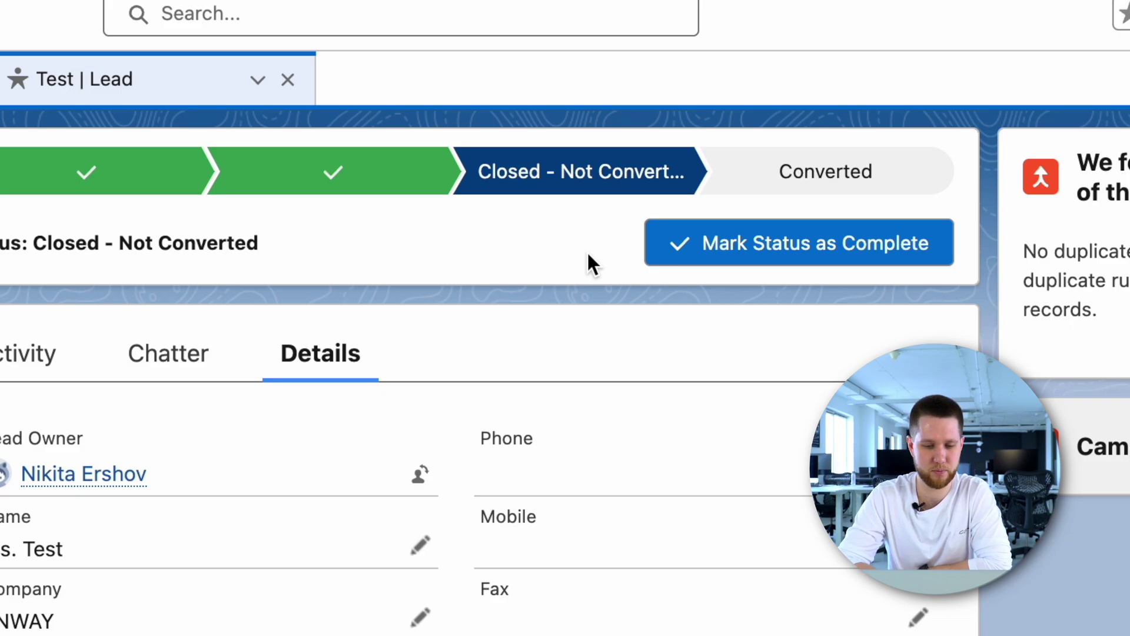
click(772, 188)
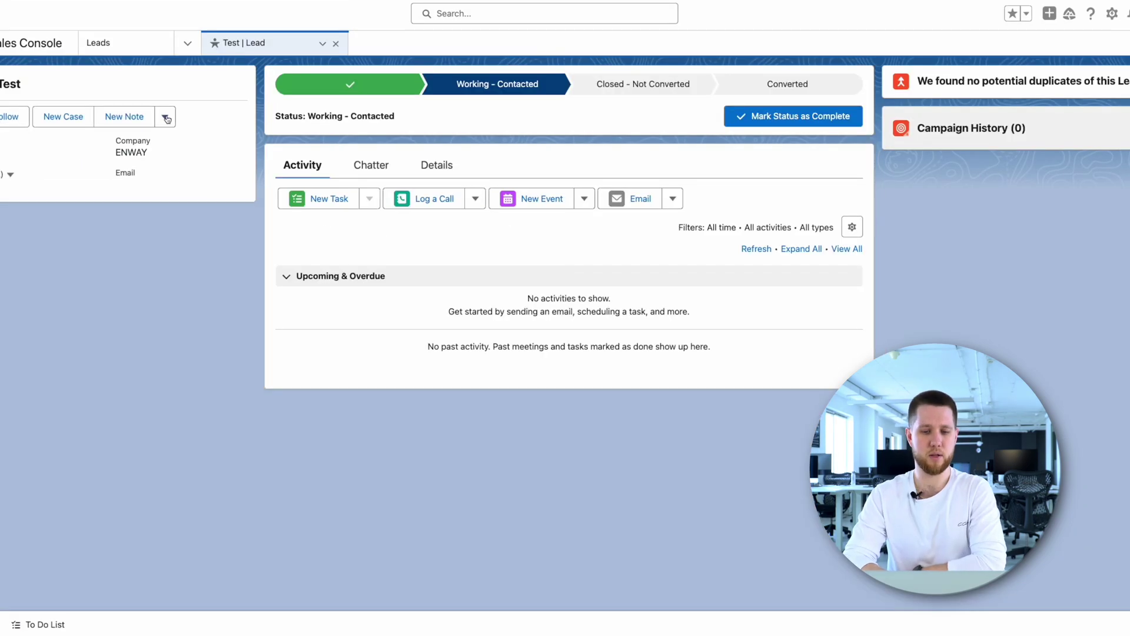
Step: Open the Convert form for the lead, leaving the new contact's salutation as None
click(165, 116)
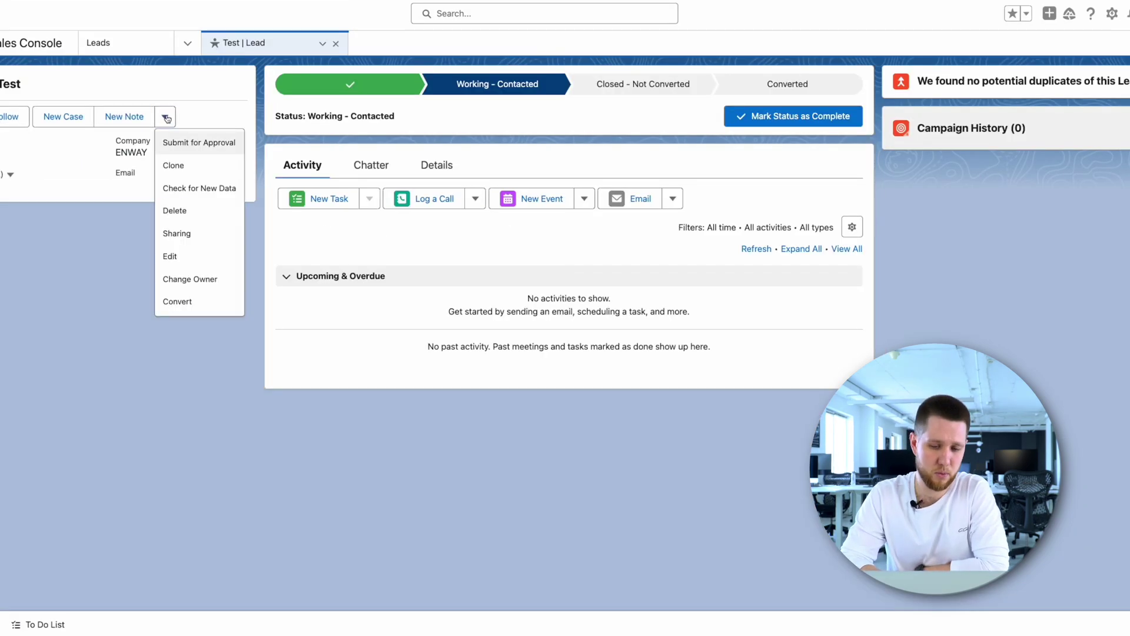
click(175, 302)
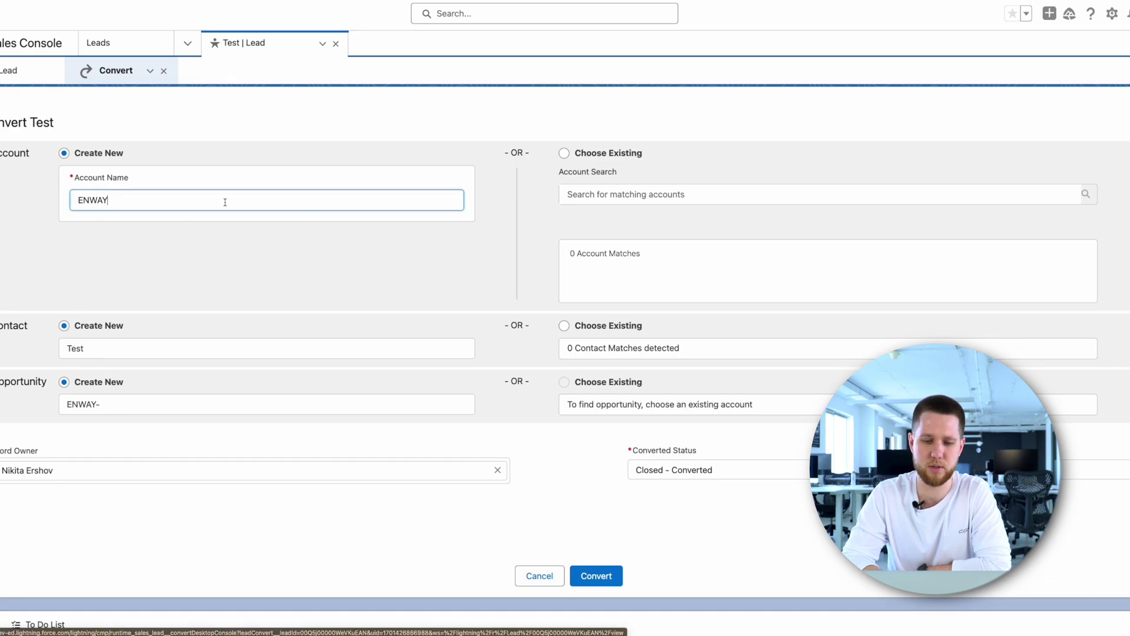
click(141, 349)
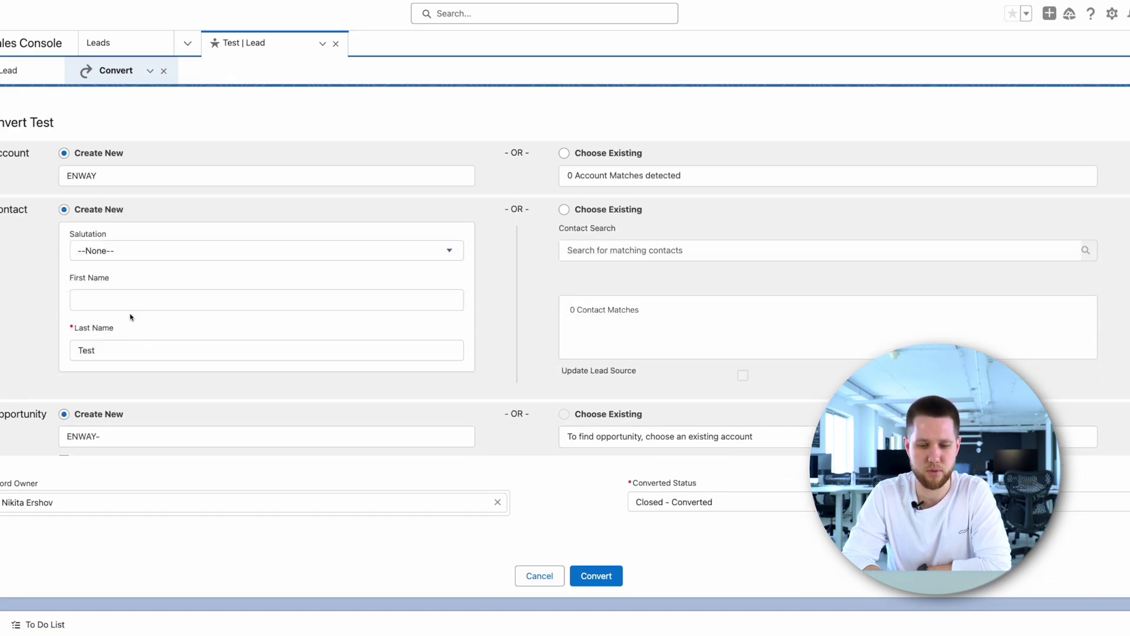
click(130, 254)
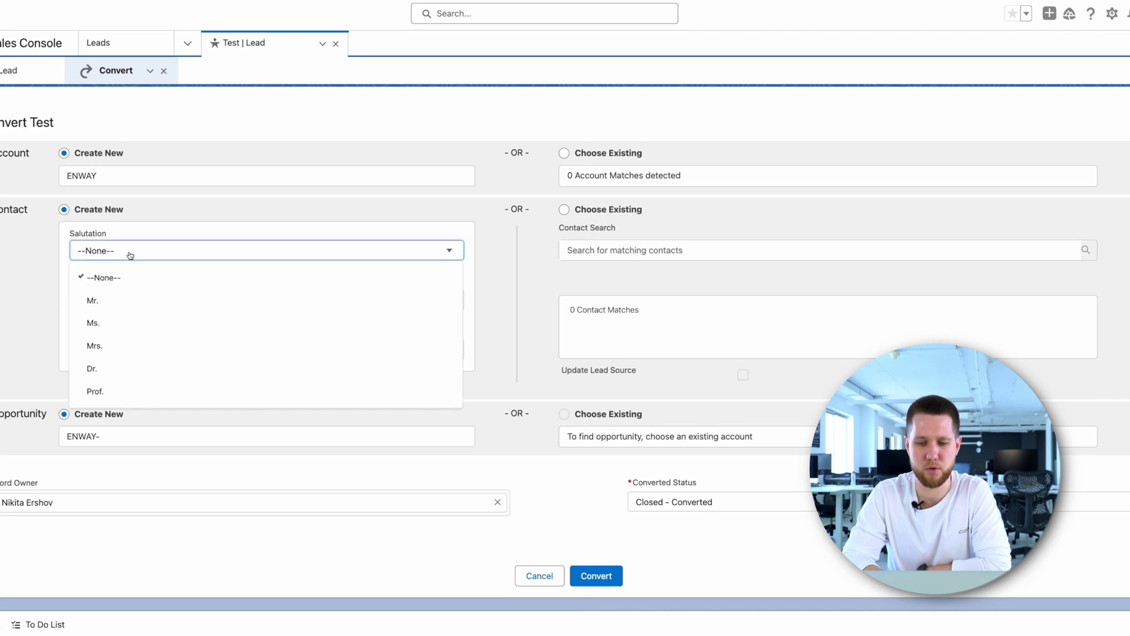
click(57, 276)
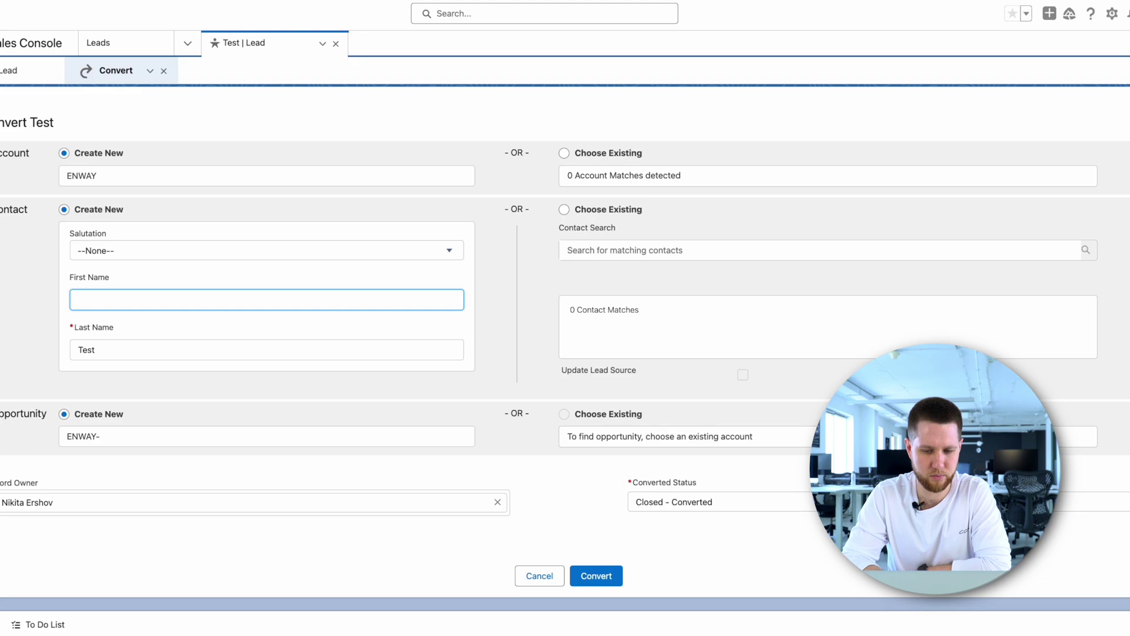
Step: Name the new opportunity ENWAY-0001 and keep opportunity creation enabled
click(131, 435)
click(122, 312)
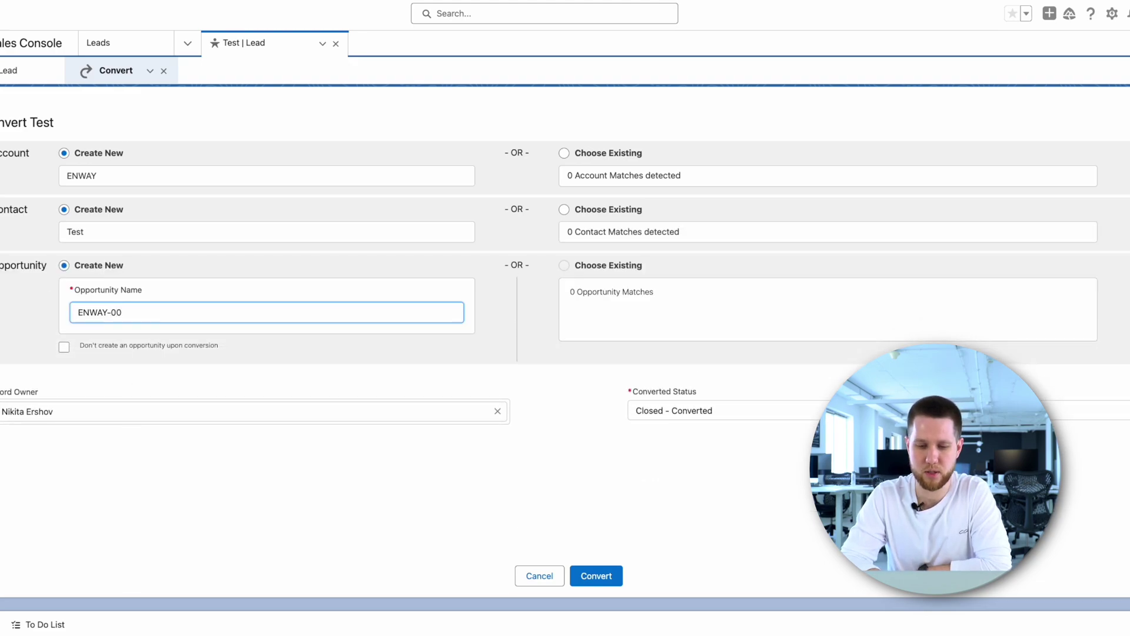
click(64, 347)
click(64, 347)
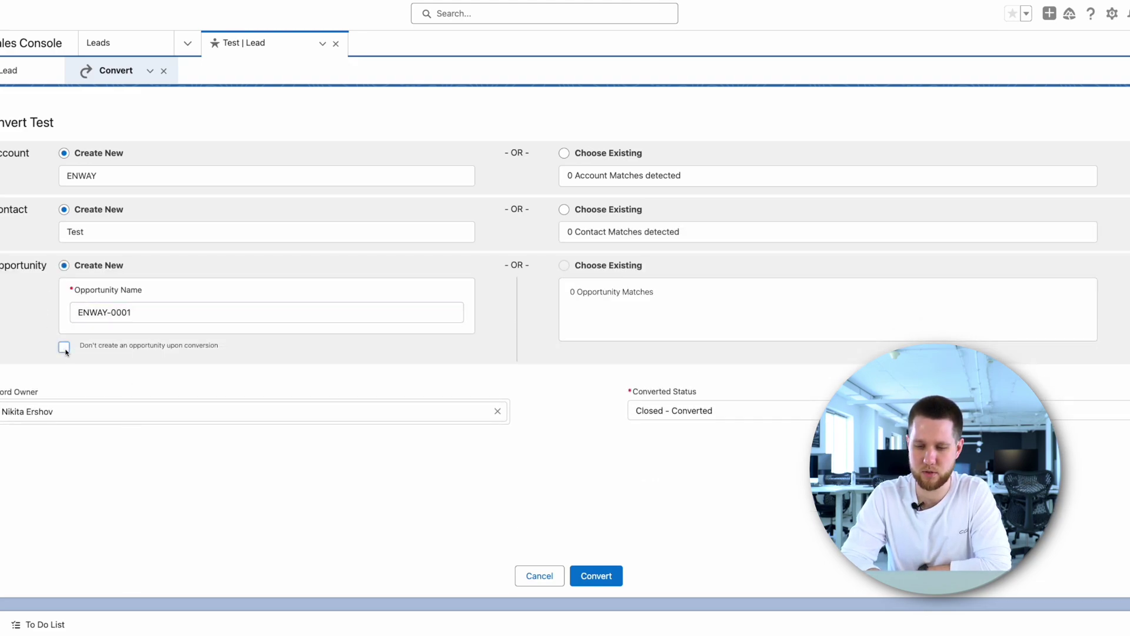
click(64, 348)
click(64, 348)
Step: Try existing records: account Best Company, an existing contact, and Best Company Opportunity
click(599, 177)
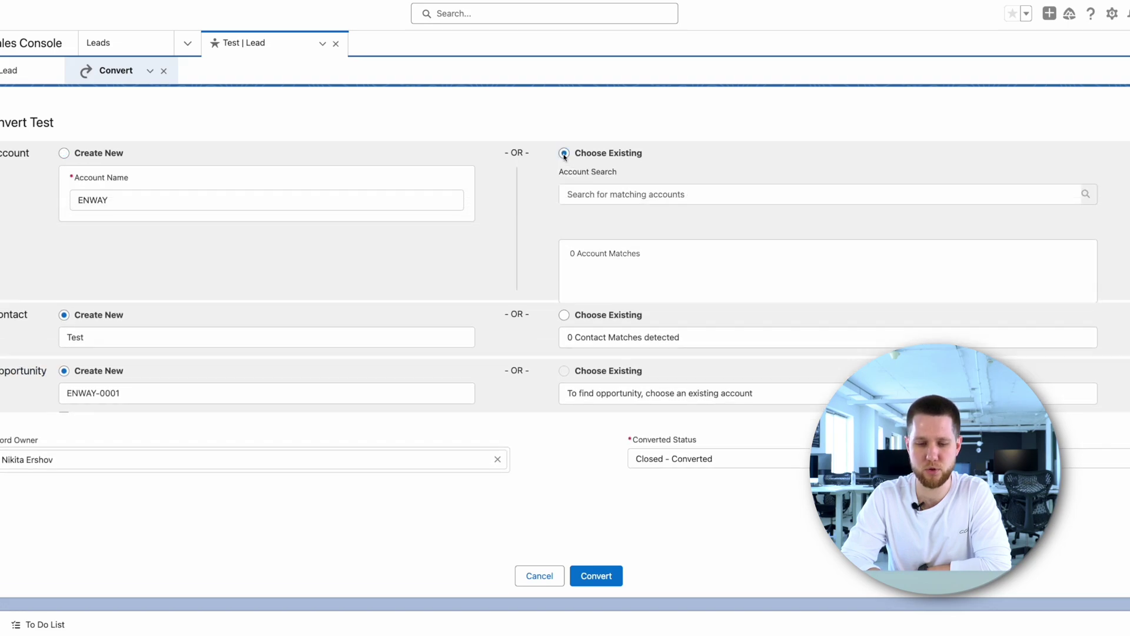
text(Bes)
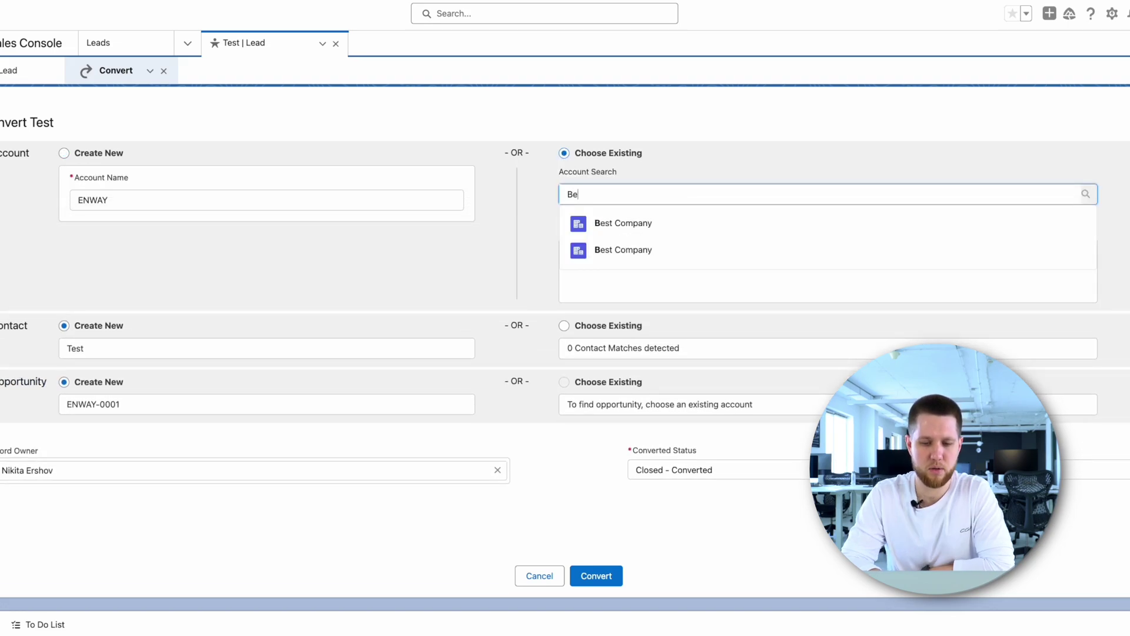
click(647, 247)
click(521, 208)
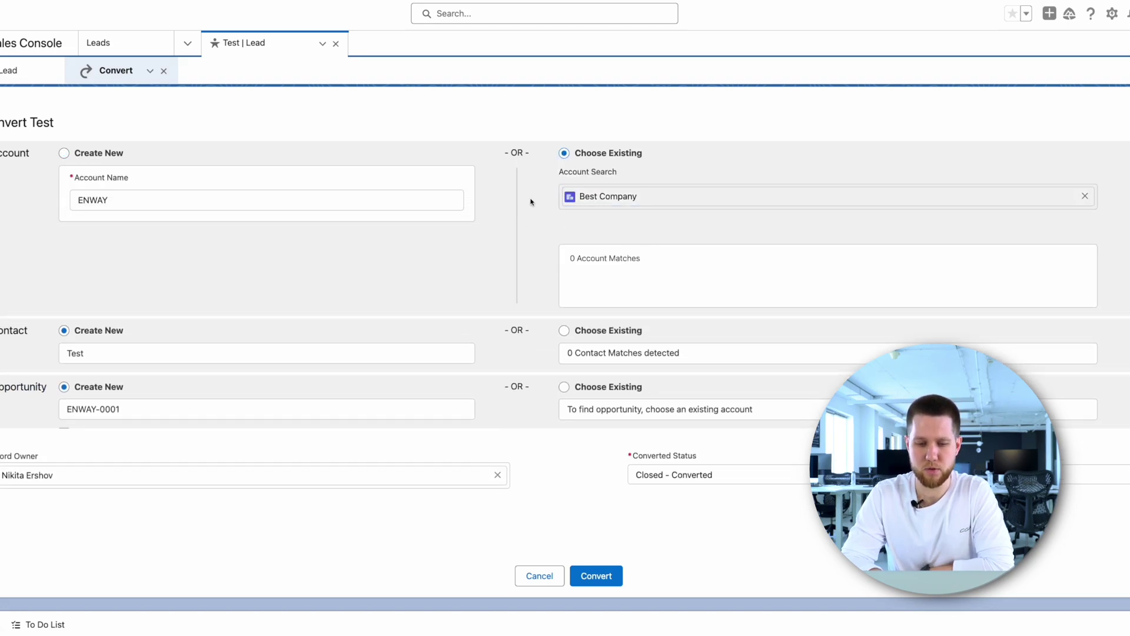
click(598, 351)
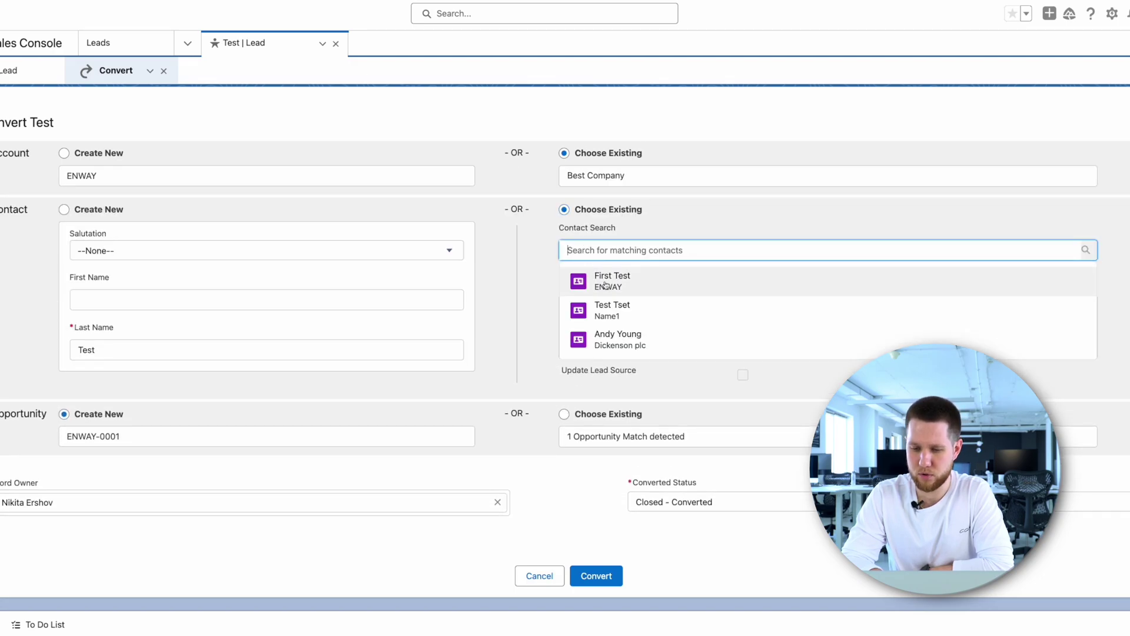
click(605, 281)
click(564, 415)
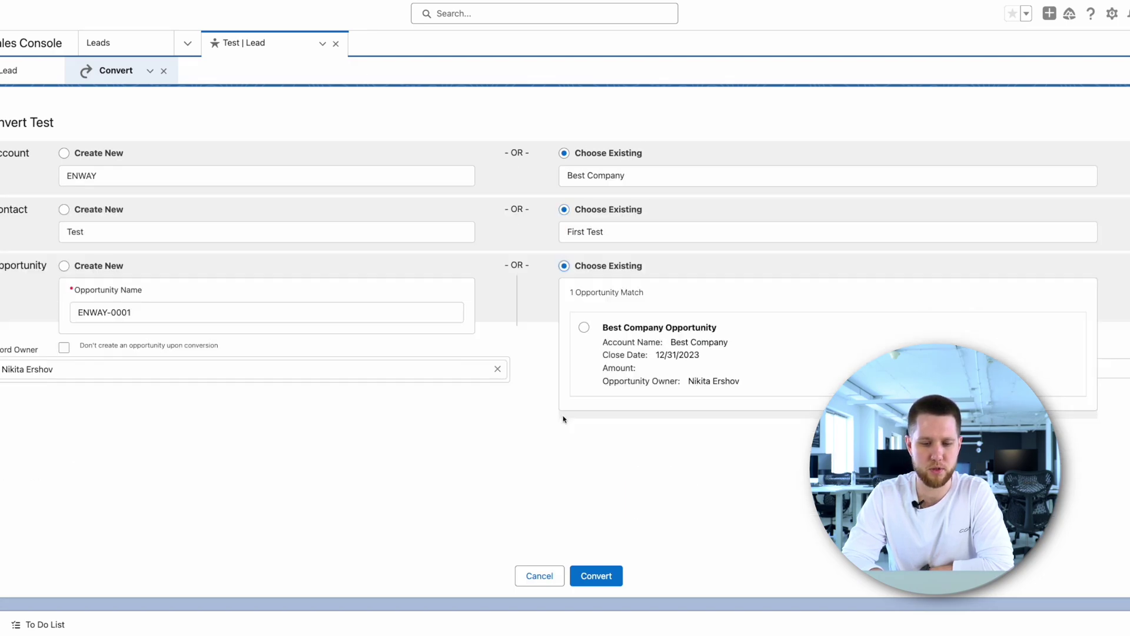
click(583, 327)
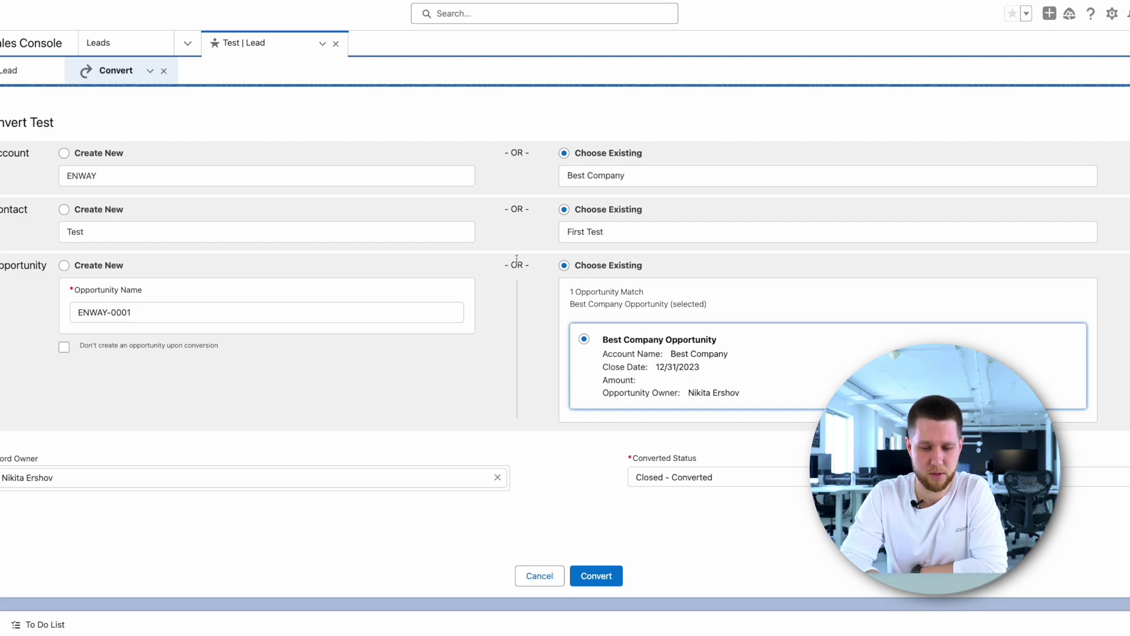
Step: Switch account and contact back to Create New, keeping opportunity ENWAY-0001
click(64, 153)
click(65, 327)
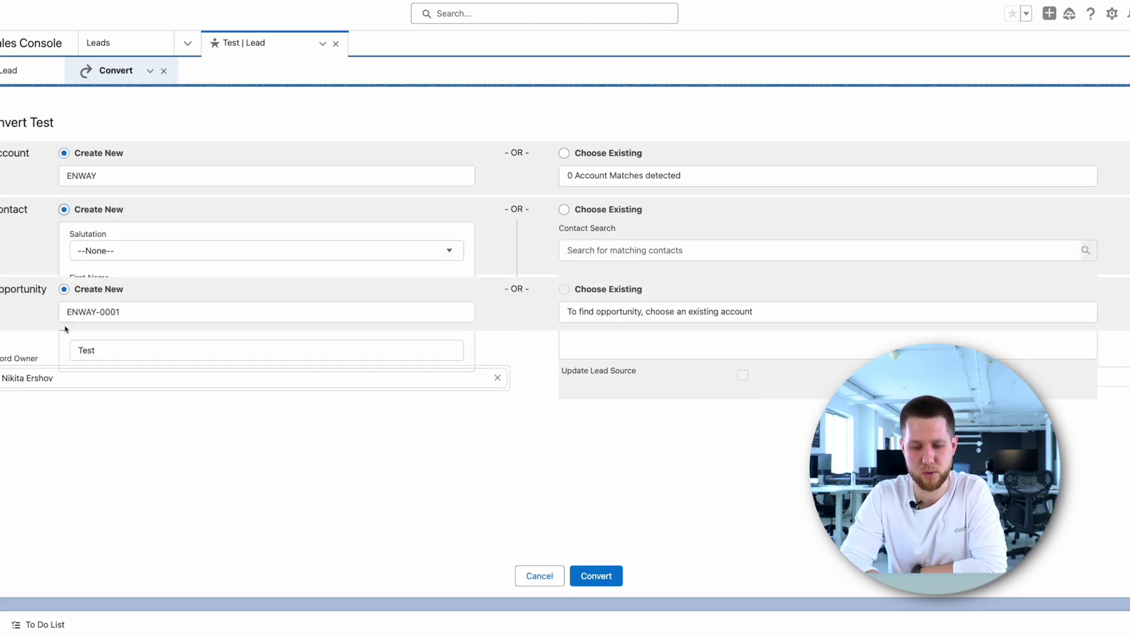
click(18, 413)
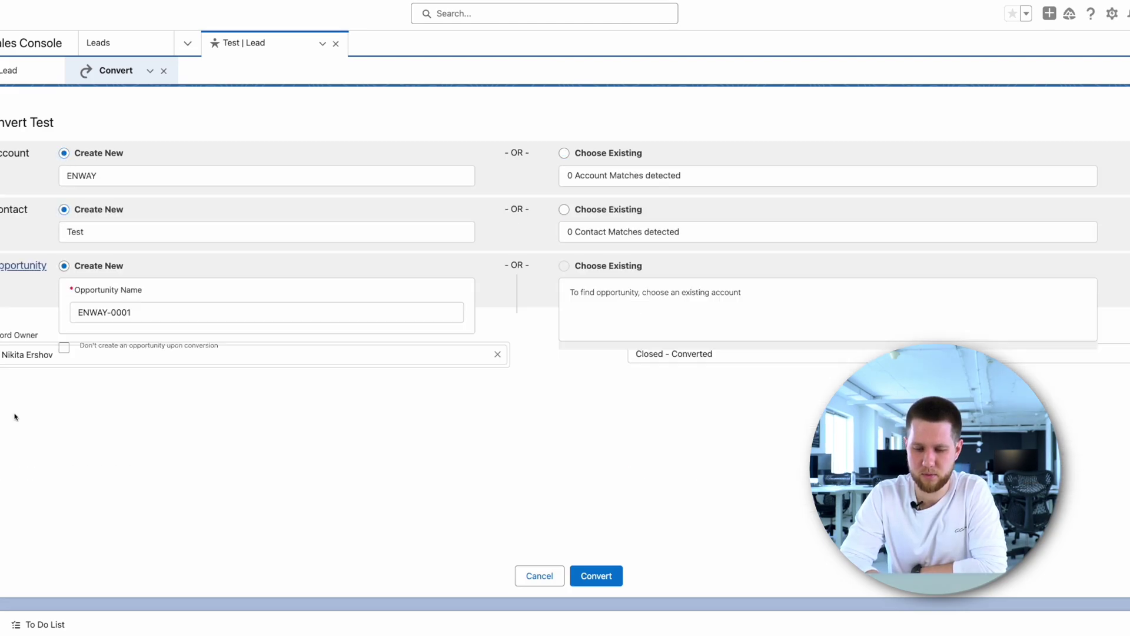
click(25, 269)
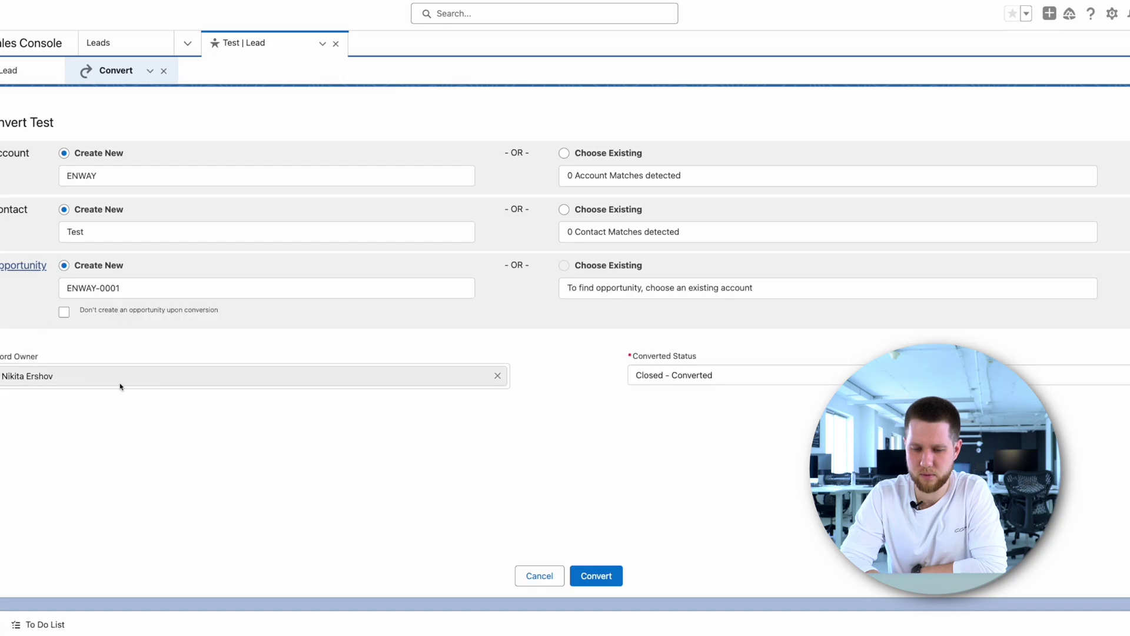
Step: Convert the lead, creating account ENWAY, its contact, and opportunity ENWAY-0001
click(596, 575)
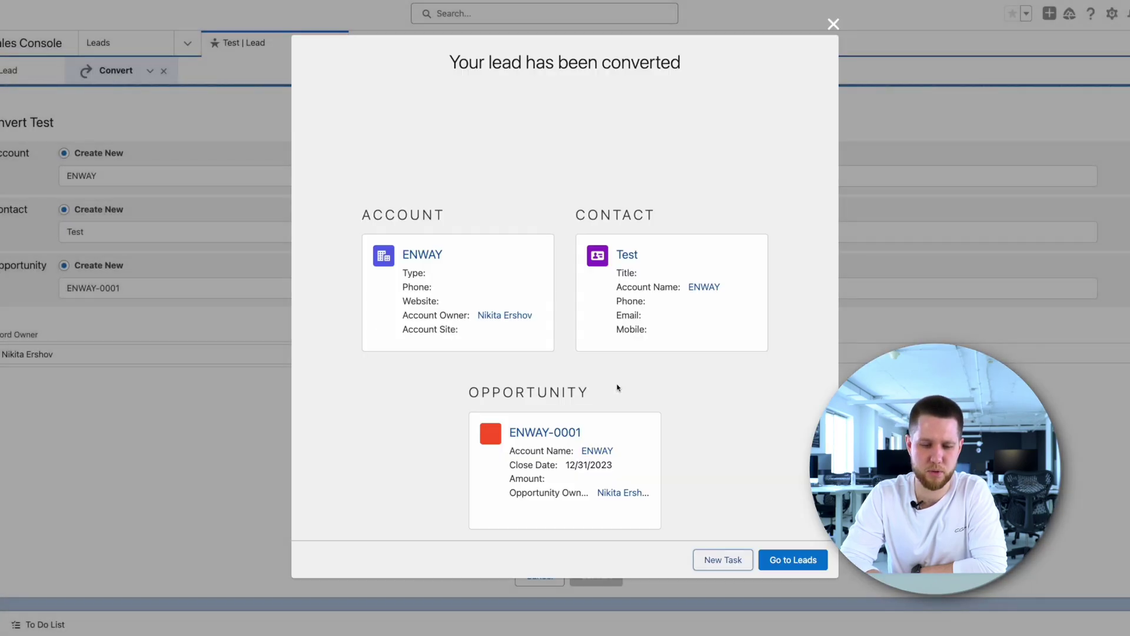